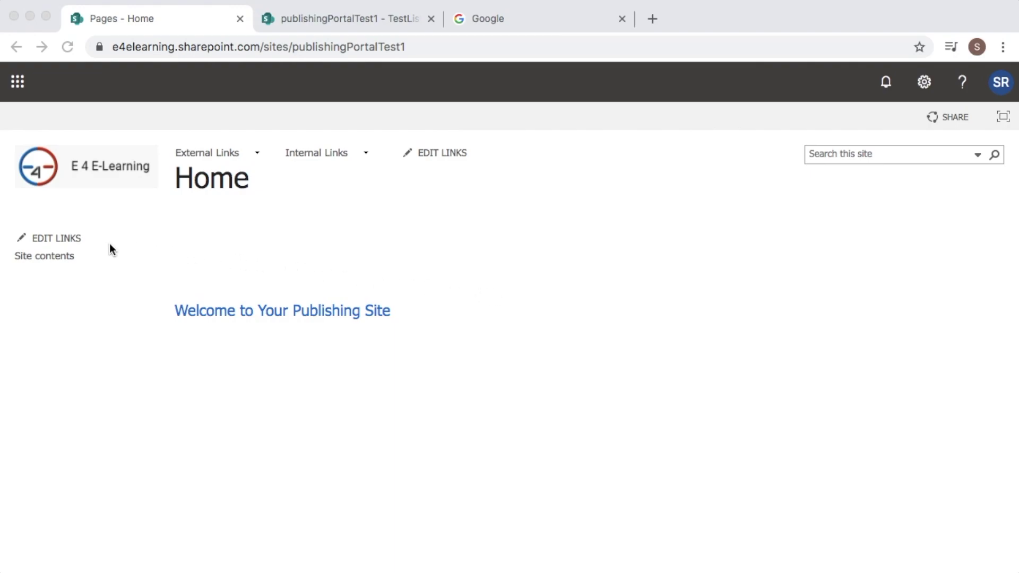
Enter link-editing mode and start a new left-navigation link
click(50, 240)
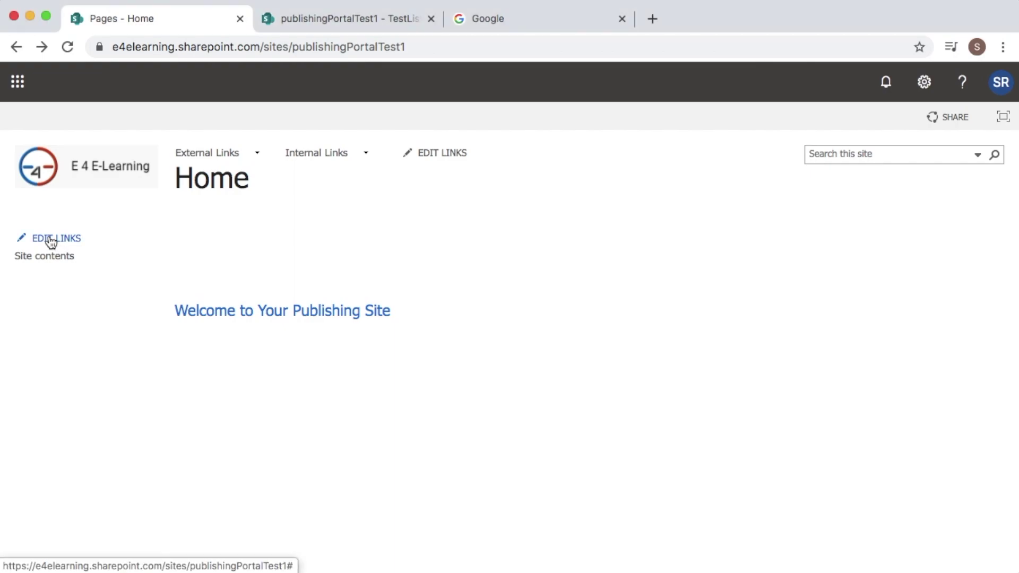
click(51, 240)
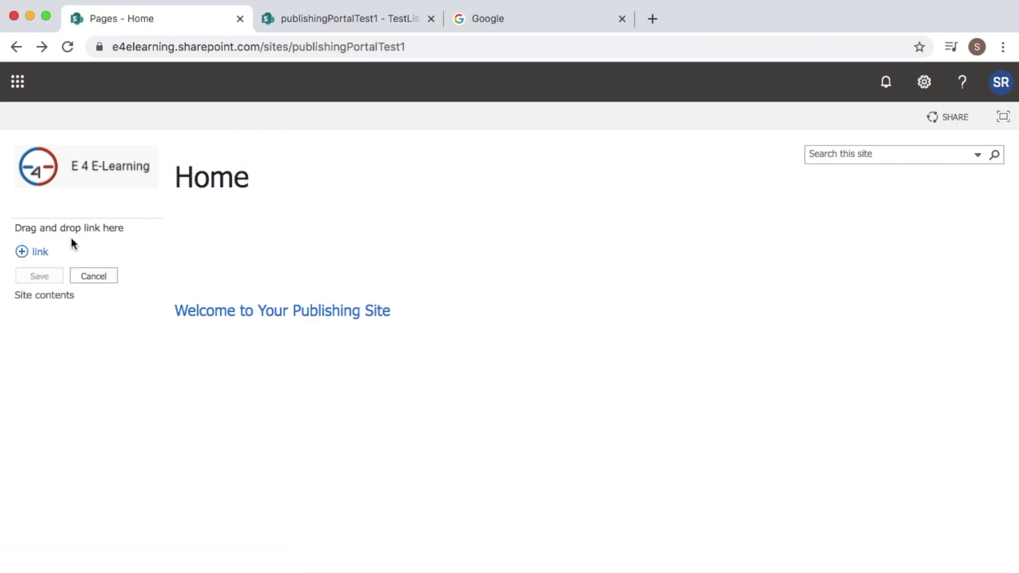
click(40, 253)
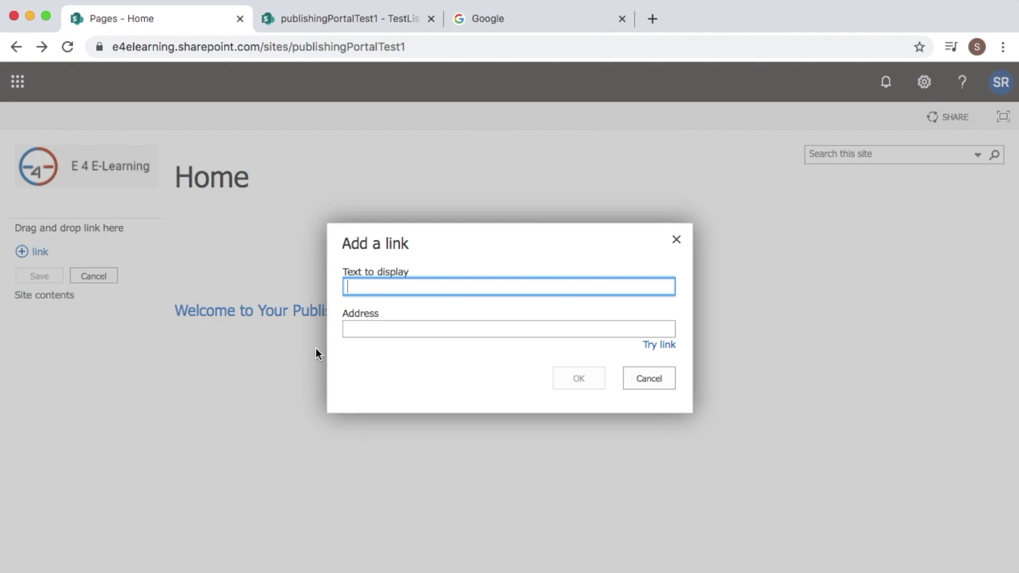
Enter 'Google' as the link's display text and bring up the Google tab for its address
click(391, 288)
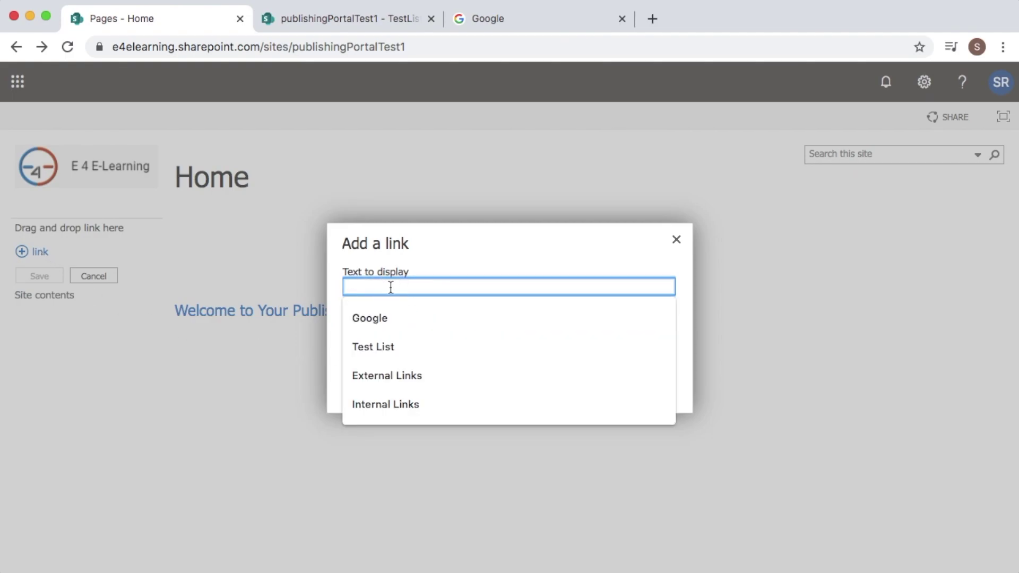
click(459, 272)
click(408, 286)
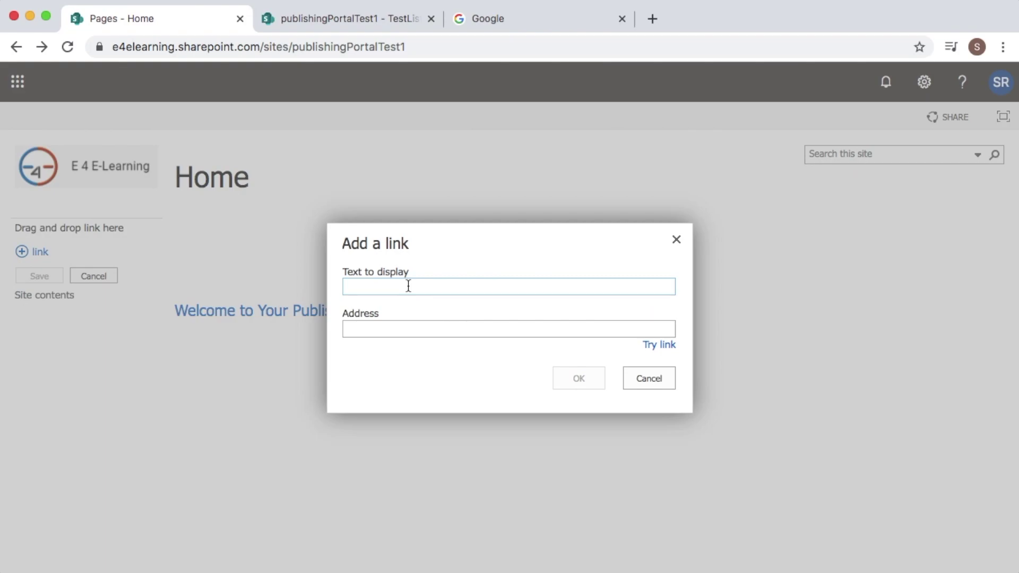
click(408, 286)
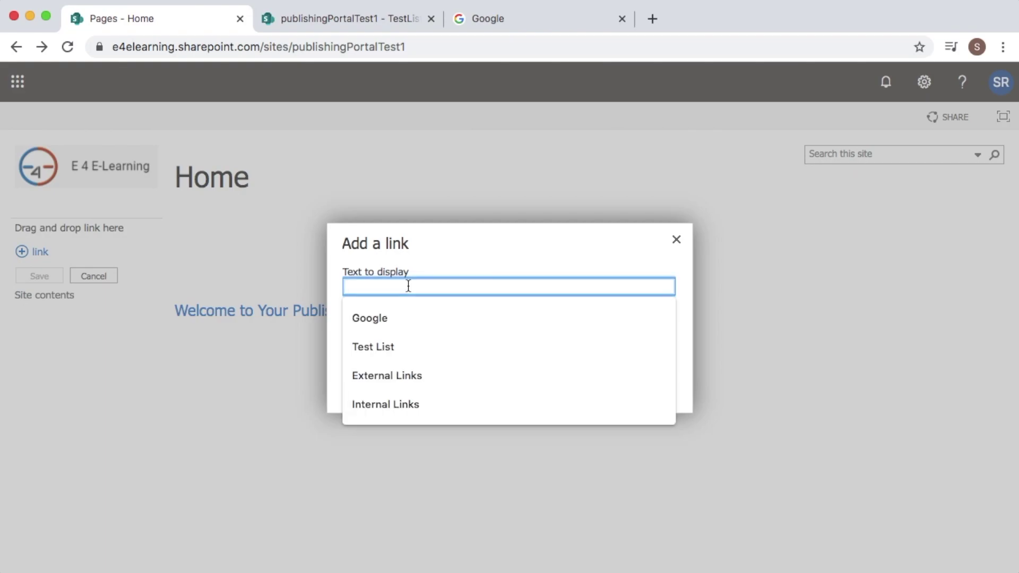
text(Google)
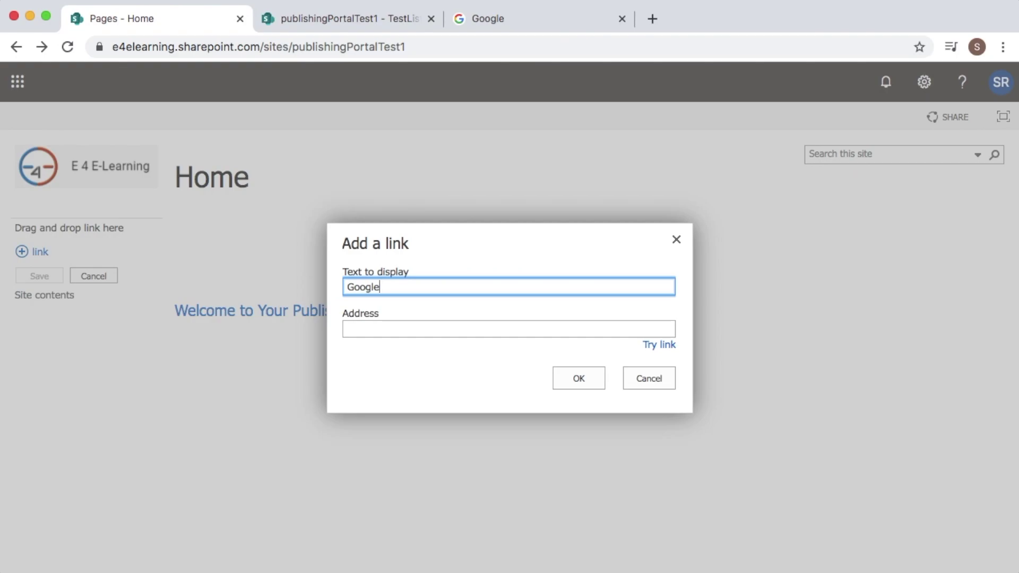
click(514, 28)
click(399, 49)
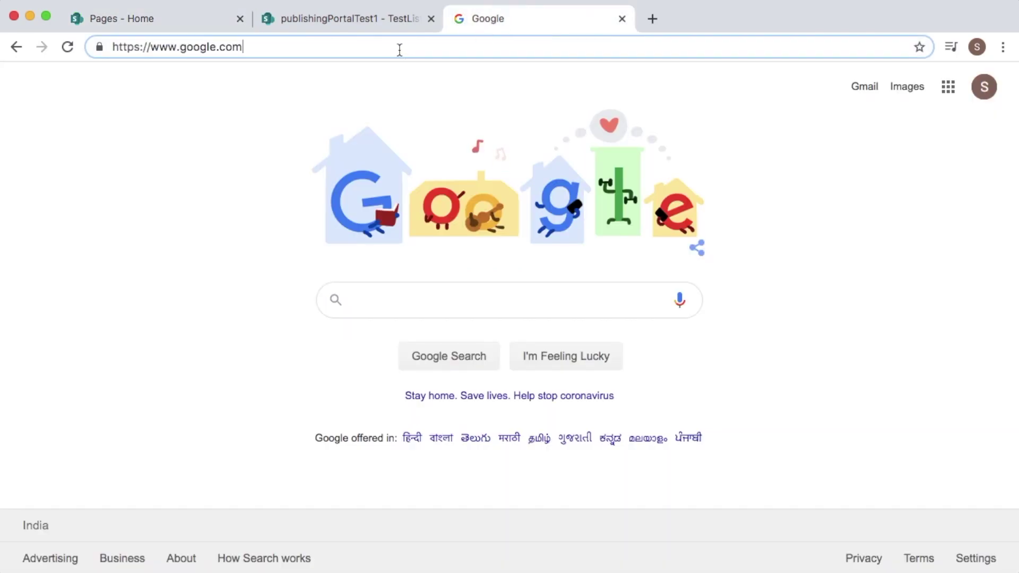
key(super+a)
key(super+c)
click(182, 21)
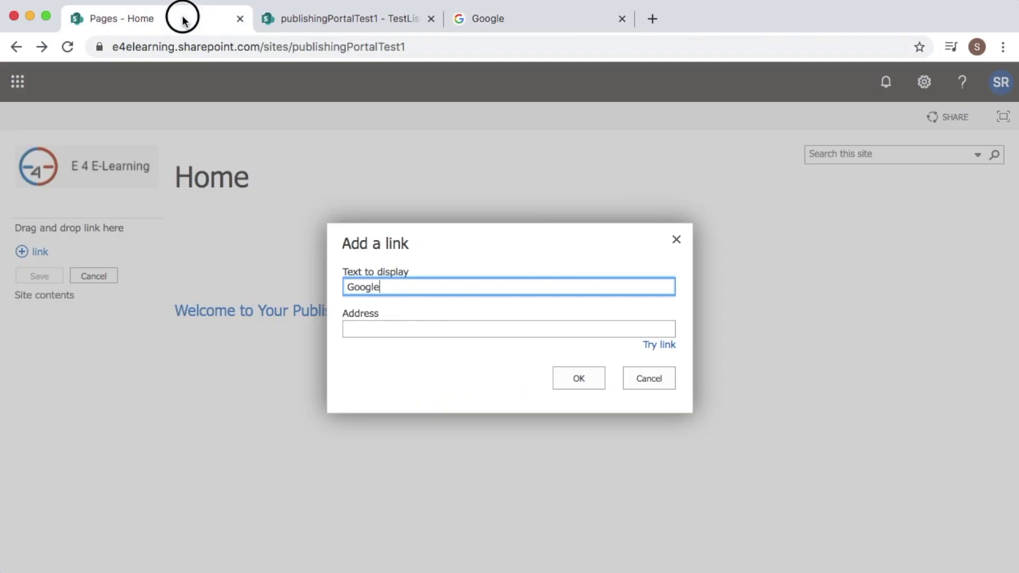
click(363, 326)
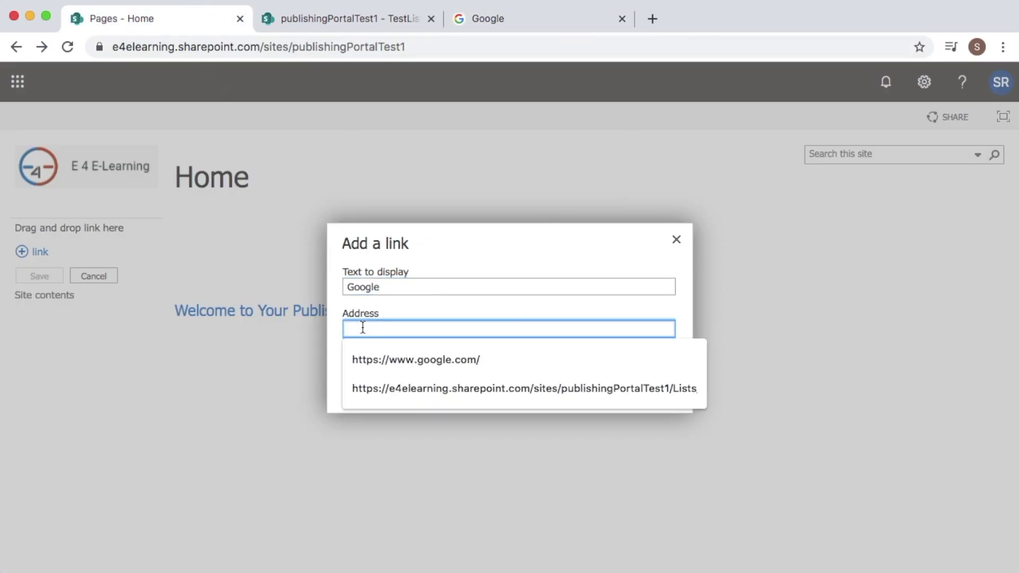
key(super+v)
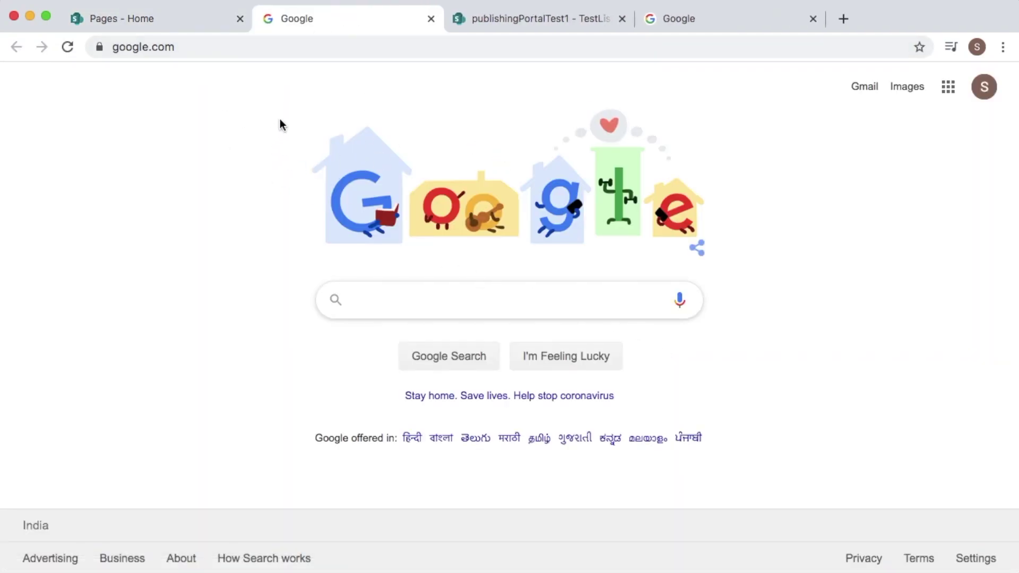
click(174, 23)
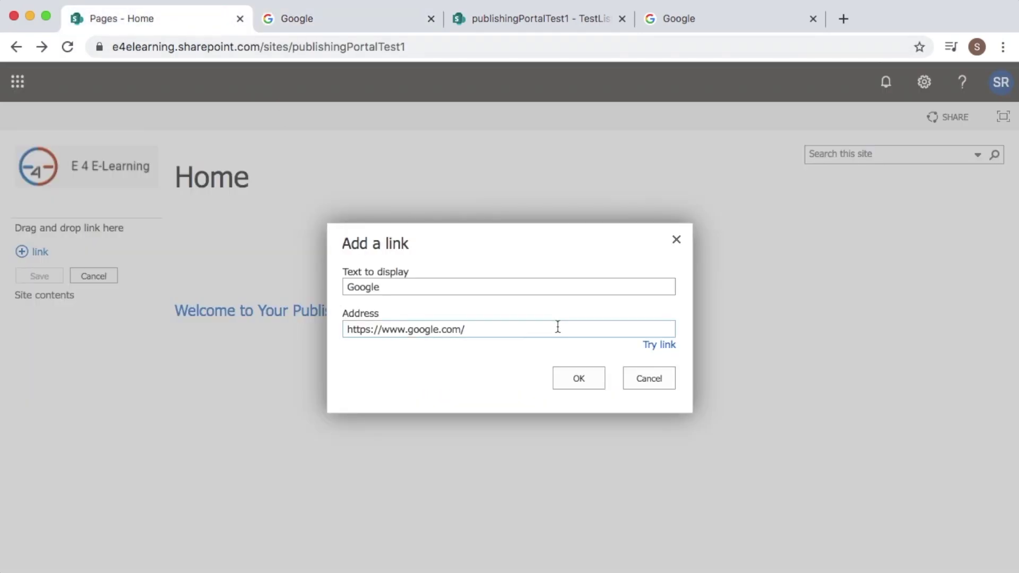
click(576, 378)
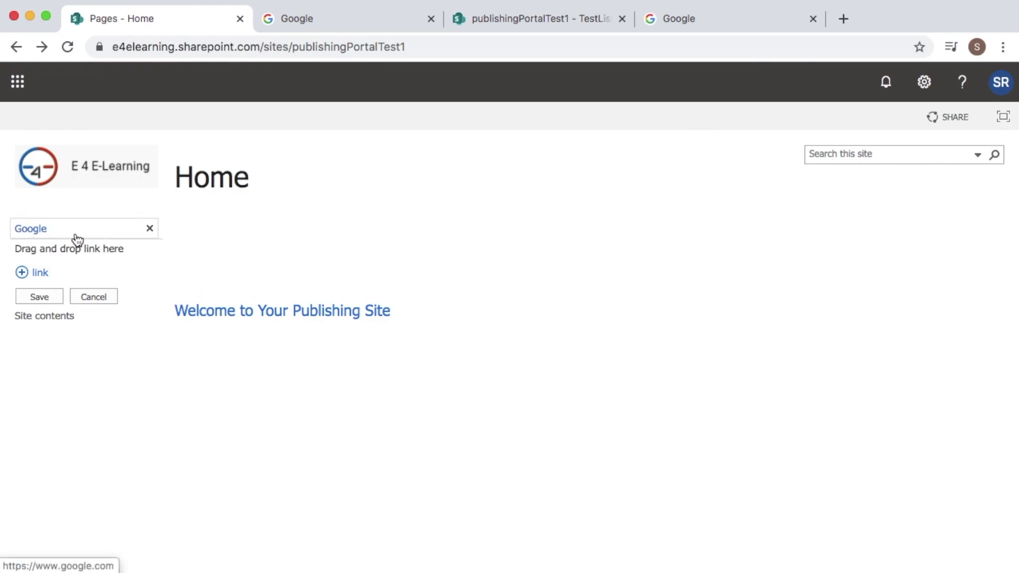
click(38, 272)
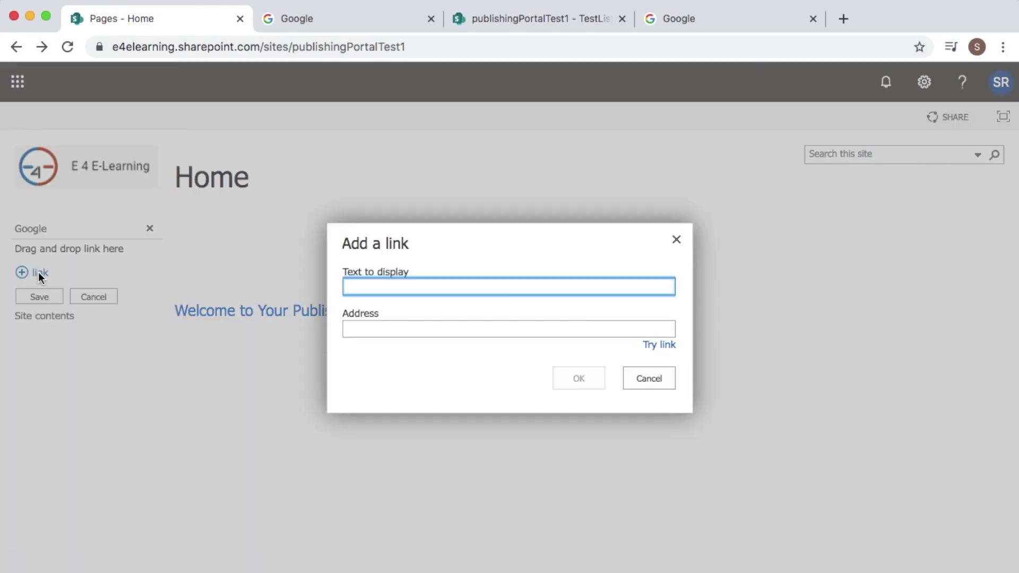
Add a 'Test List' link using the copied TestList1 AllItems.aspx address
click(480, 21)
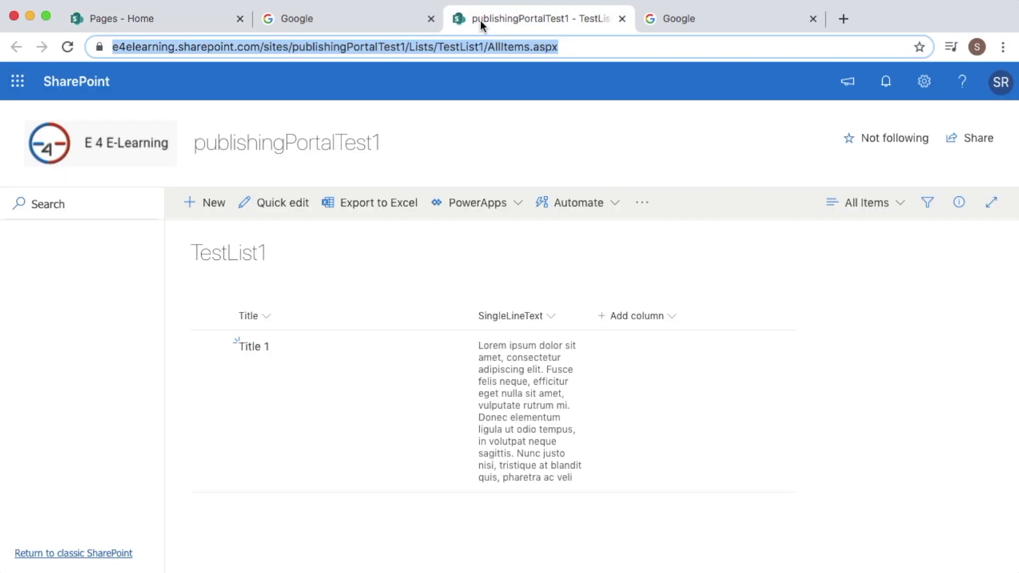
click(574, 51)
key(super+a)
key(super+c)
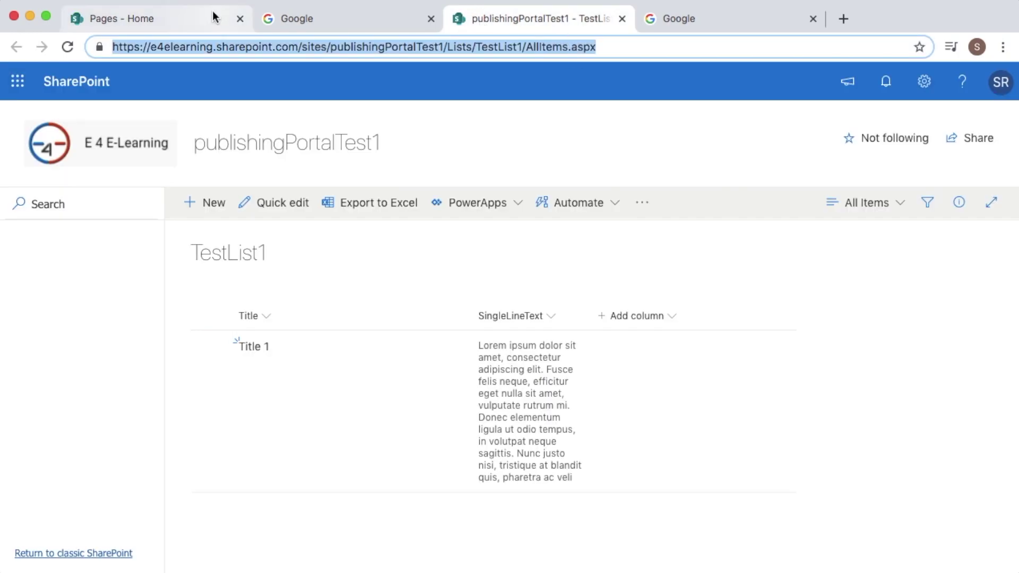
click(206, 18)
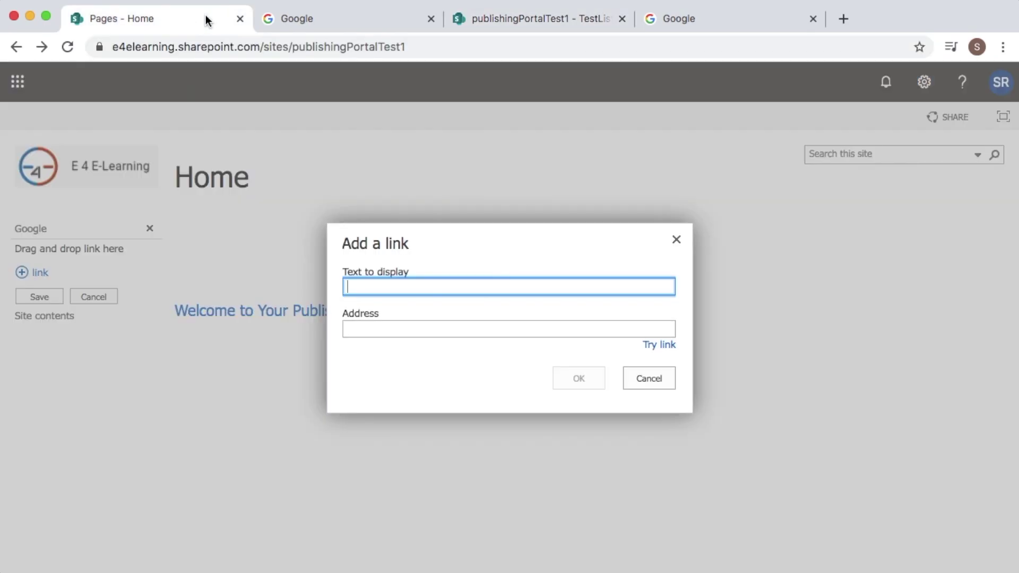
click(387, 289)
text(Tes)
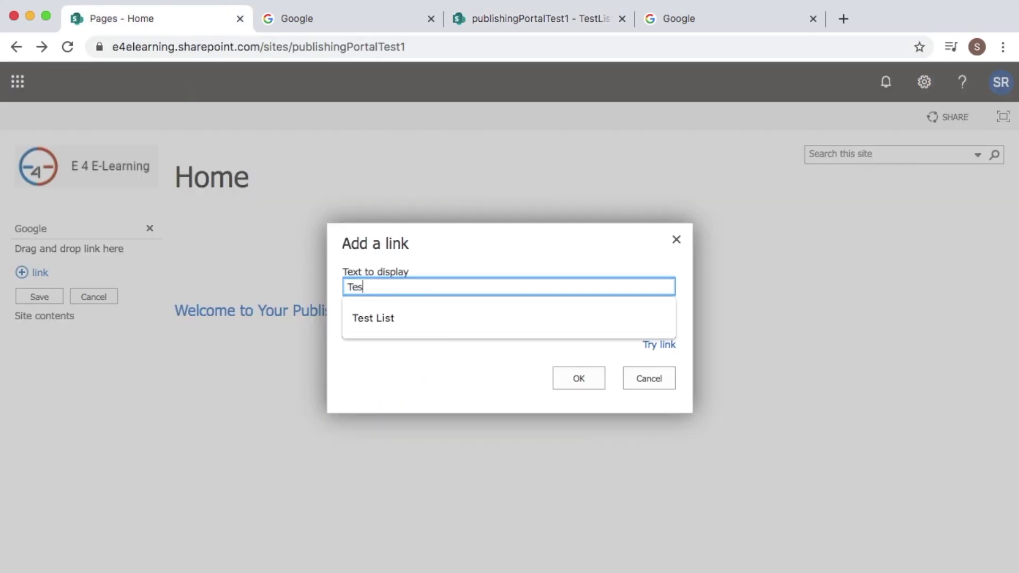
text(t List)
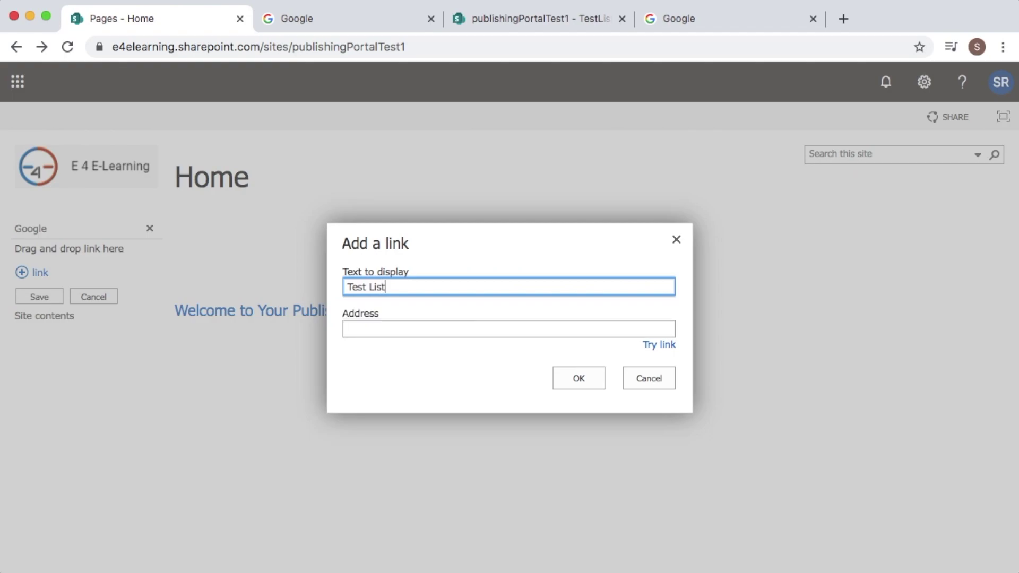
click(362, 324)
key(super+v)
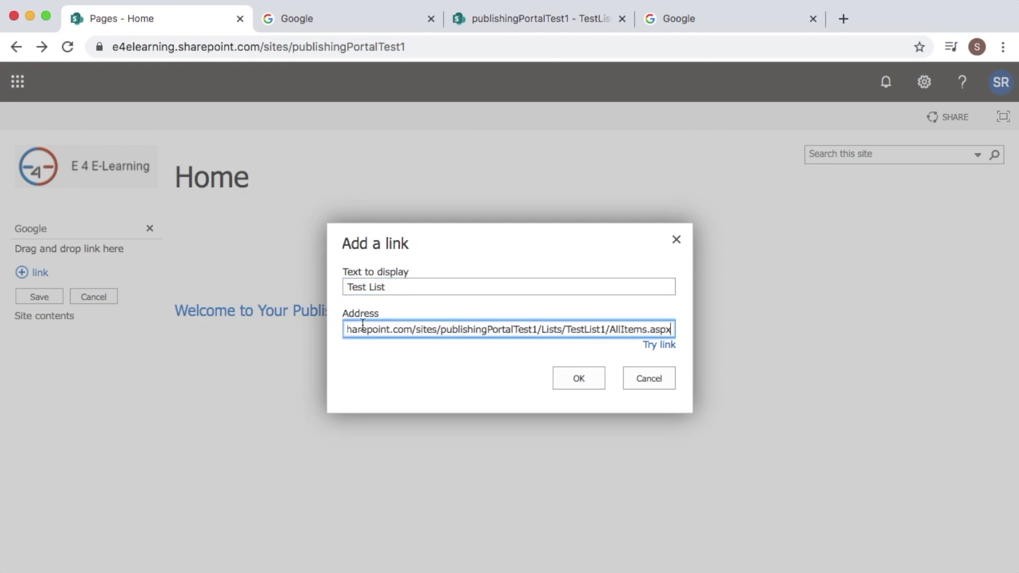
click(580, 377)
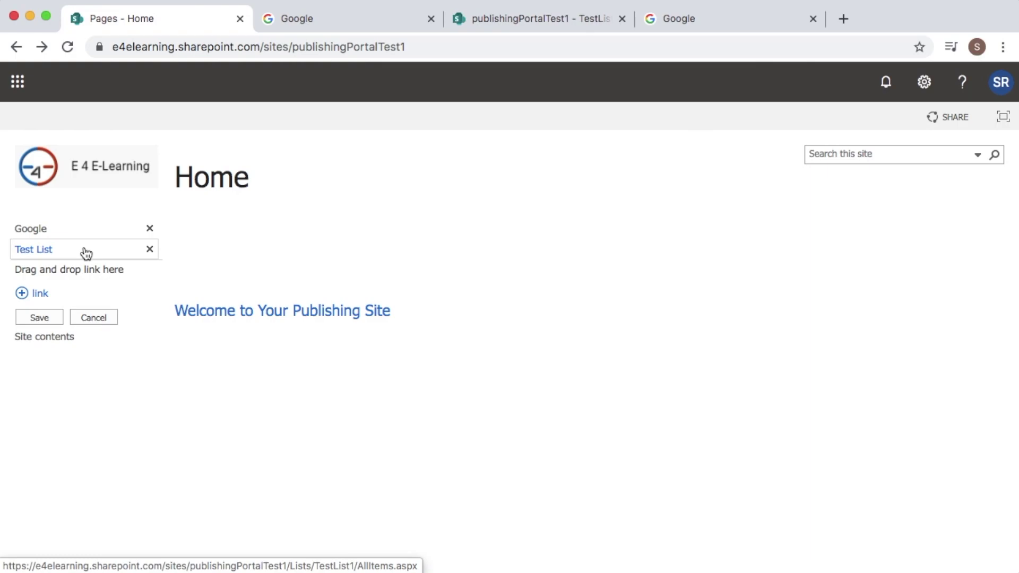
Add an 'External Links' navigation entry with no address
click(36, 295)
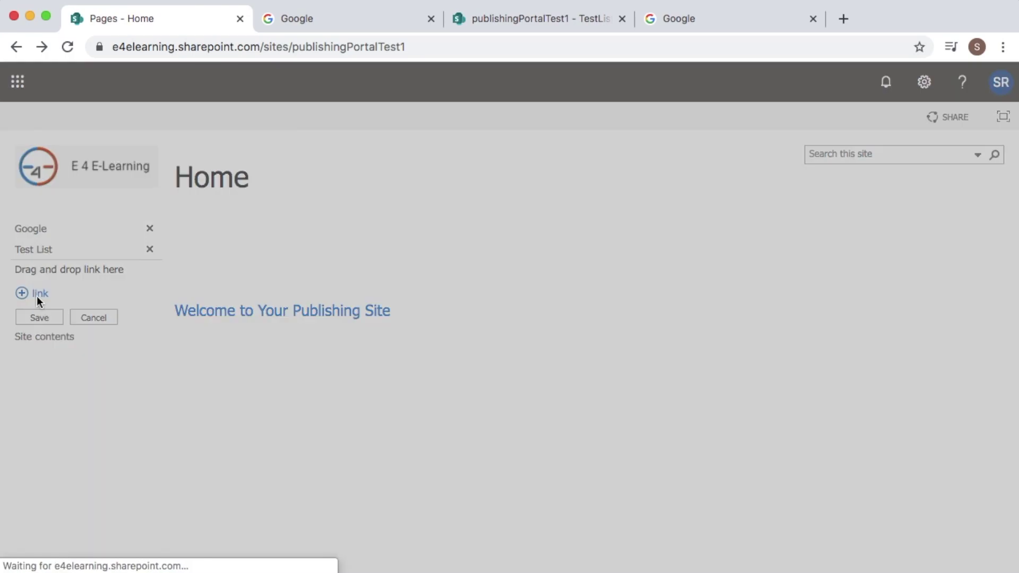
click(347, 287)
text(E)
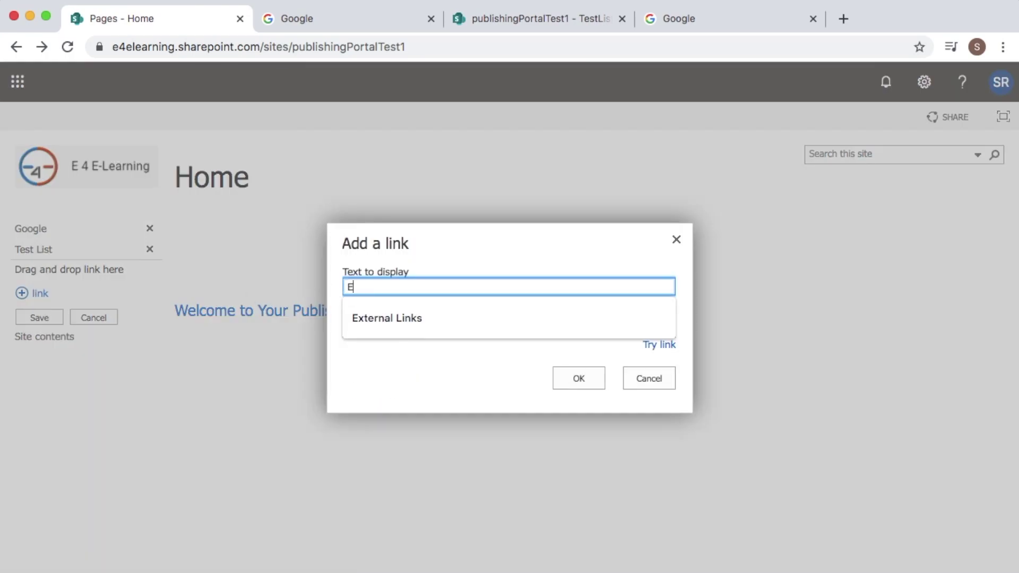
text(xternal Links)
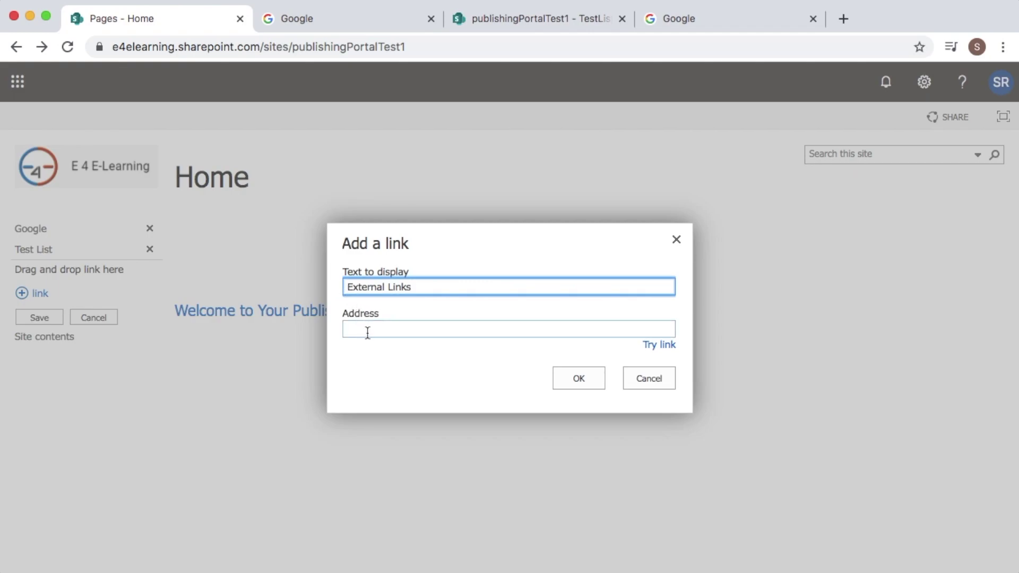
click(367, 331)
click(372, 330)
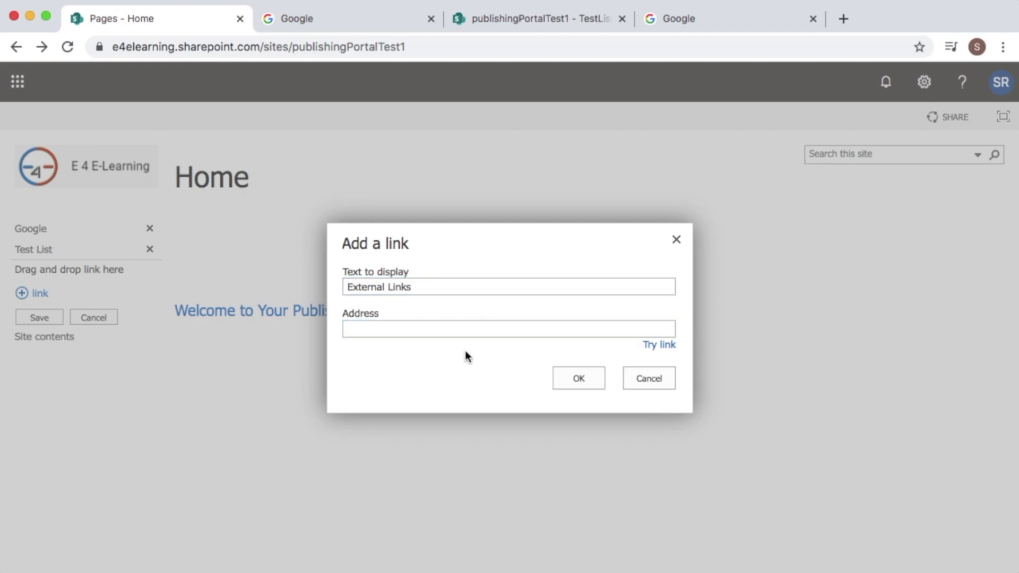
click(578, 378)
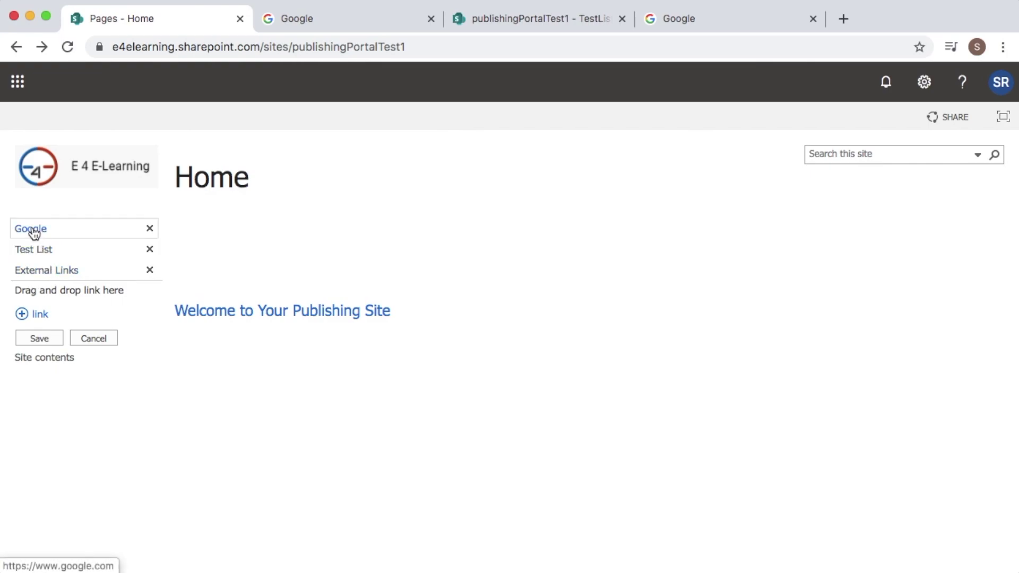
Drag the Google link to nest it under External Links
drag(33, 232, 65, 281)
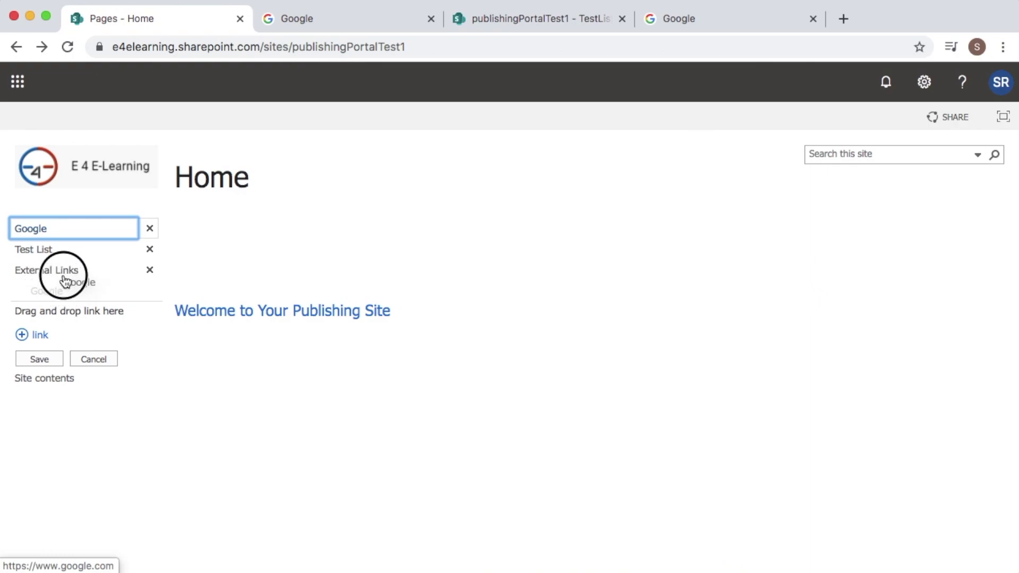
drag(65, 281, 64, 281)
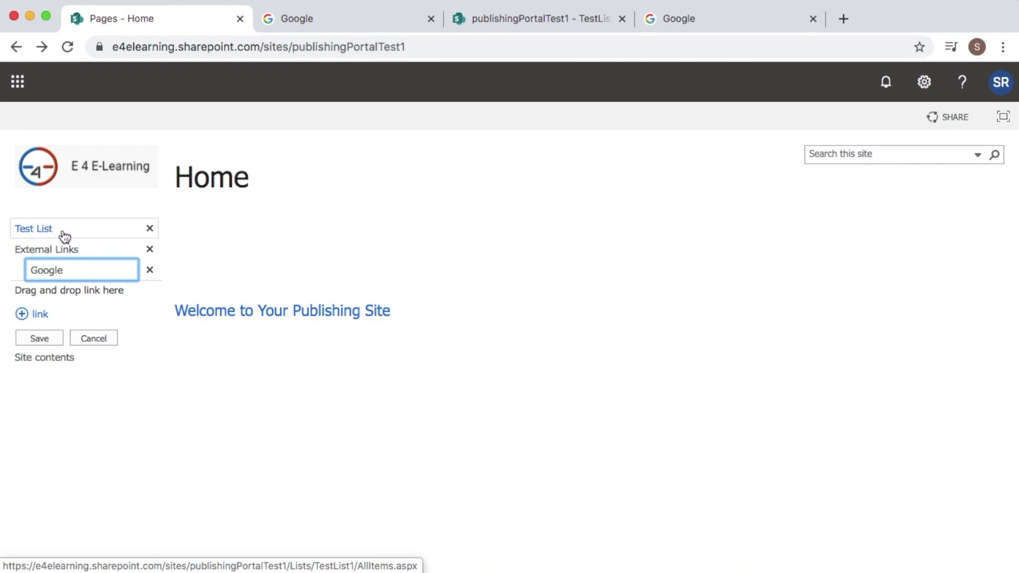
click(37, 314)
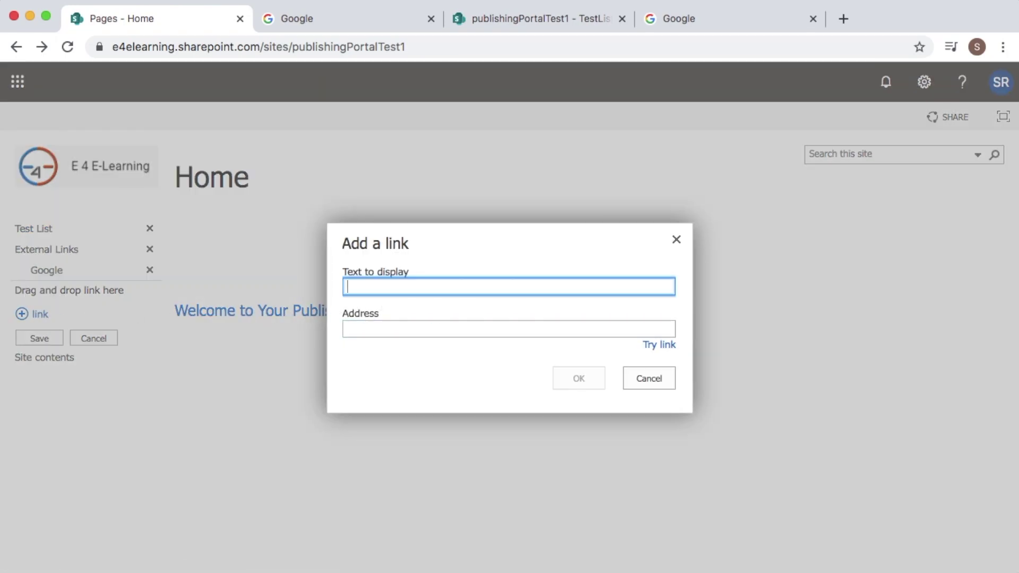
Add an 'INternal LInks' heading, drag Test List beneath it, and save the navigation
text(INtern)
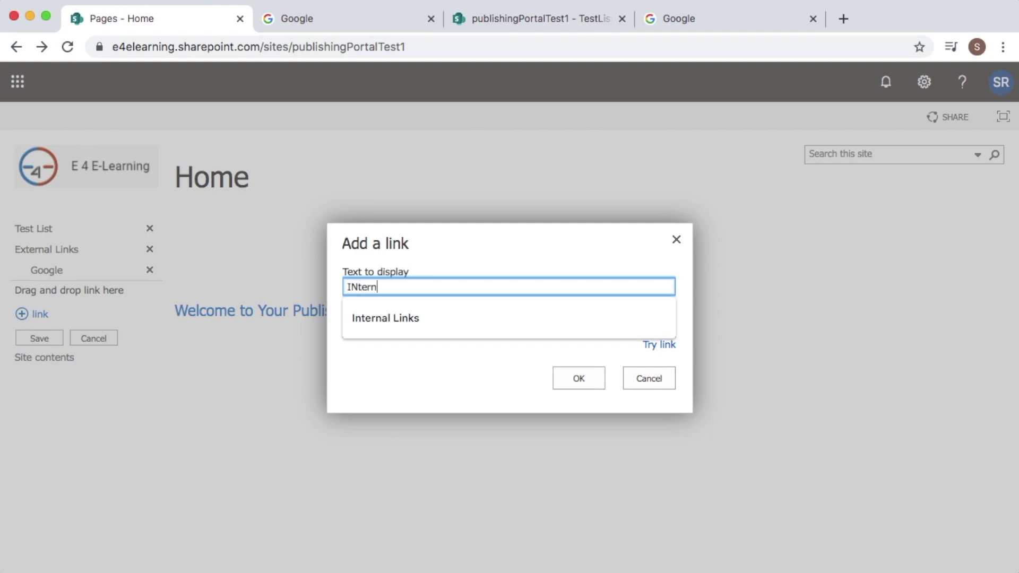
text(al LInks)
click(582, 380)
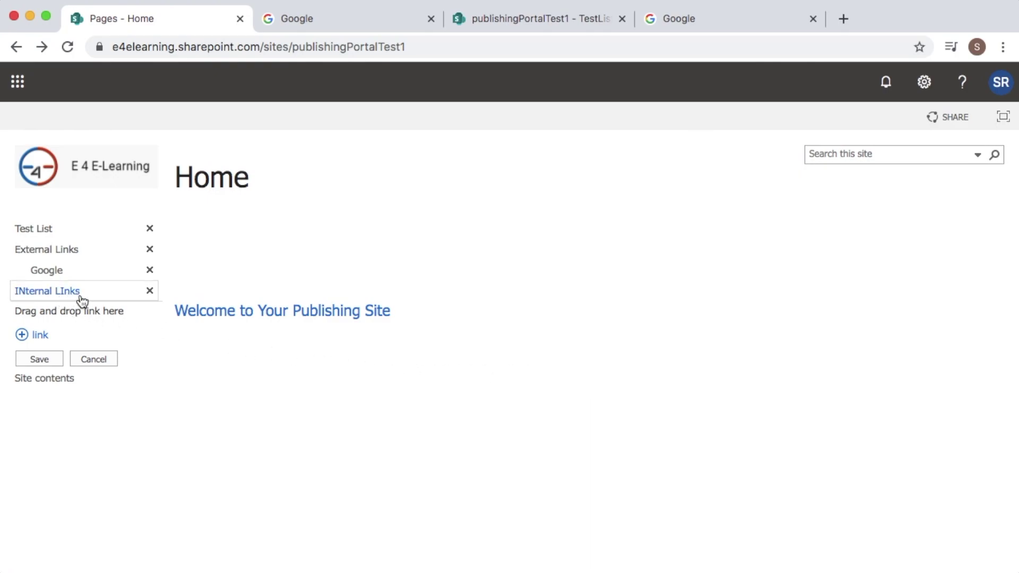
click(38, 229)
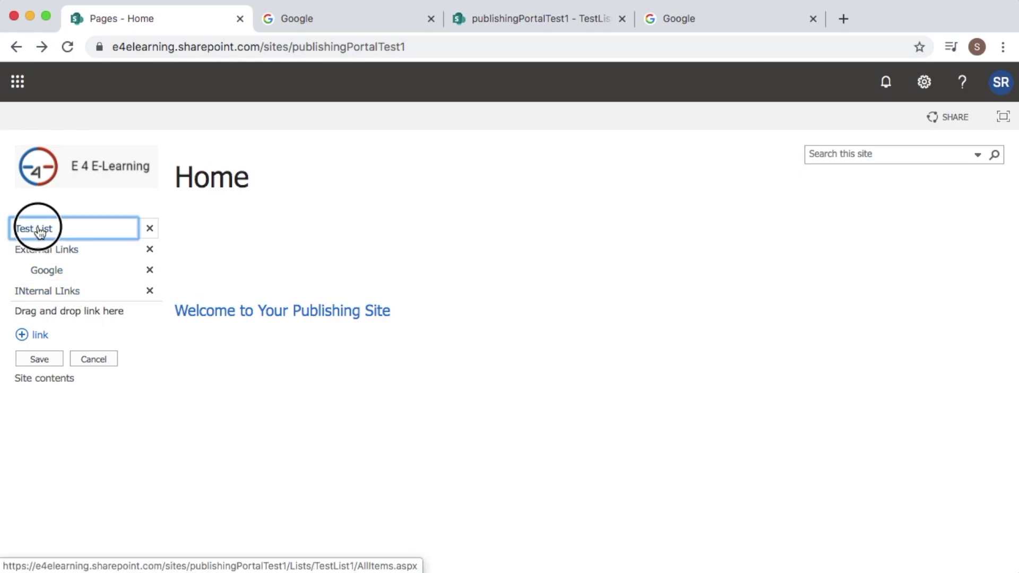
drag(39, 232, 65, 305)
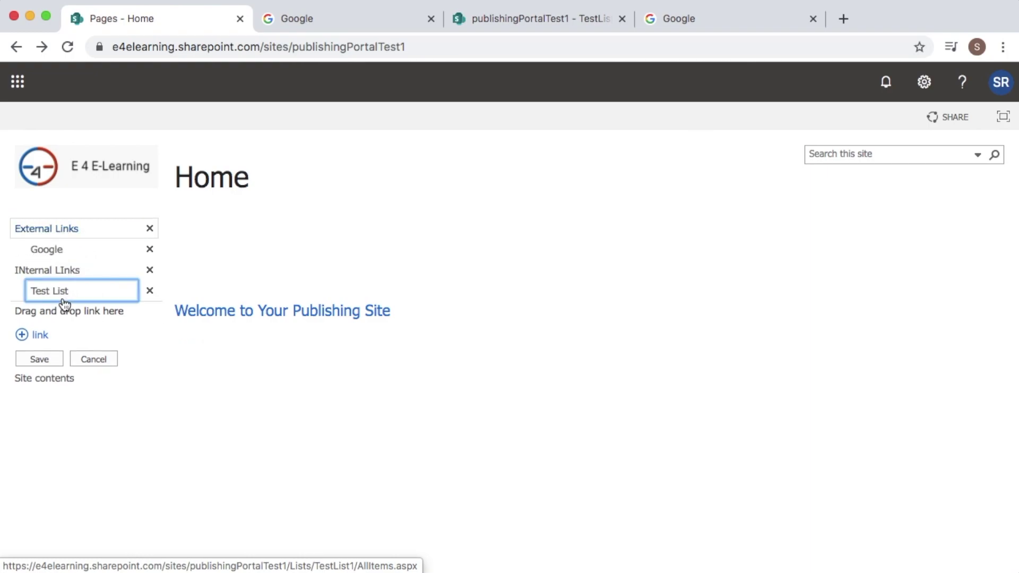
click(53, 358)
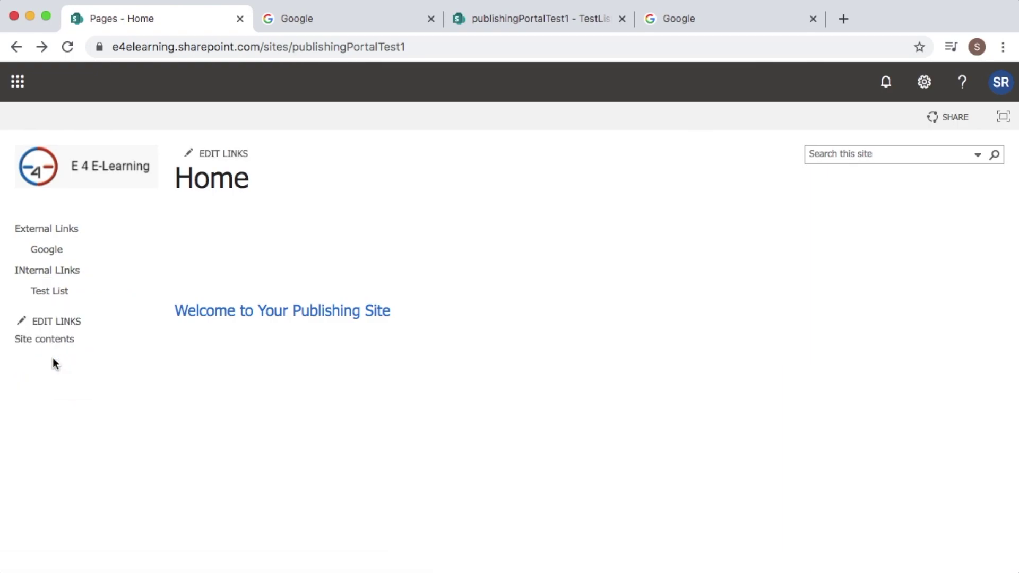
Select the External Links heading text, then open google.com from the Google navigation link
double_click(65, 228)
triple_click(65, 228)
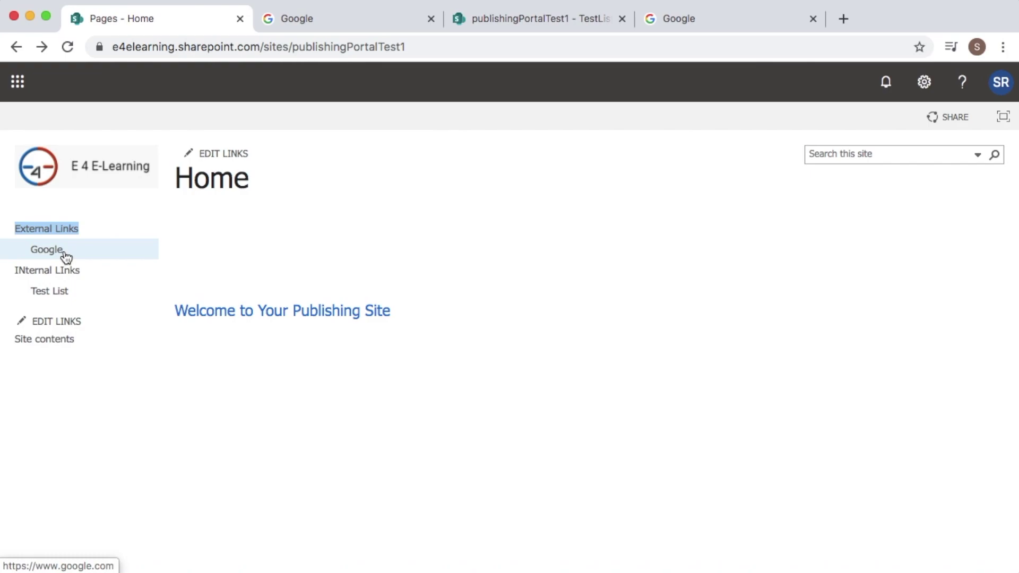
click(64, 253)
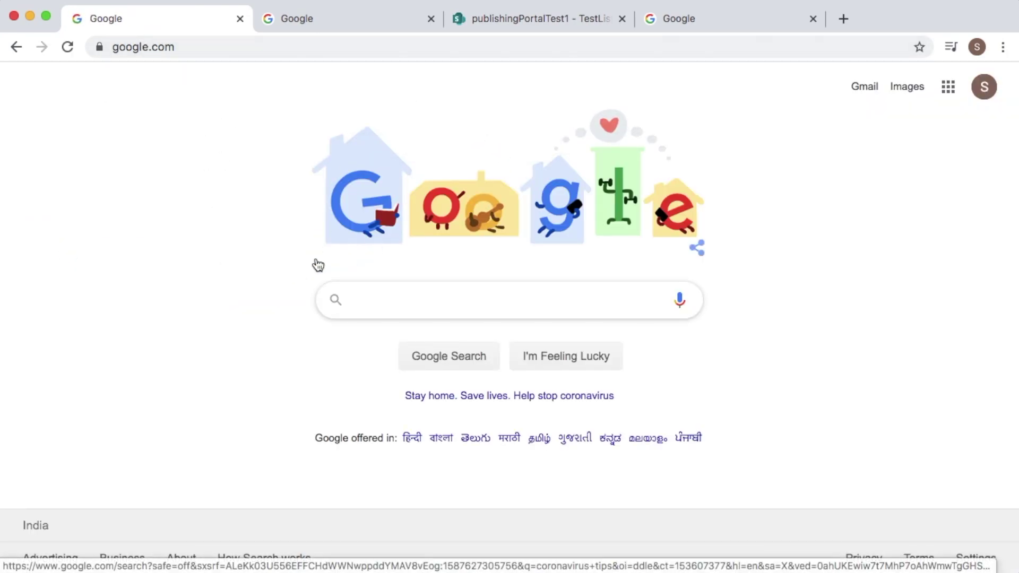
click(18, 50)
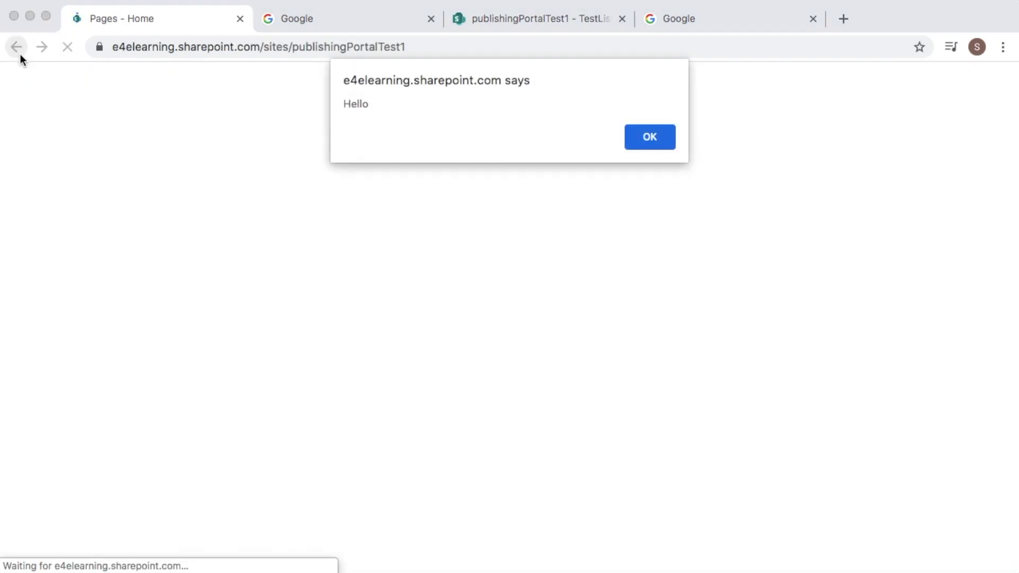
Dismiss the Hello alert and open TestList1 via Test List under INternal LInks
key(Return)
triple_click(52, 268)
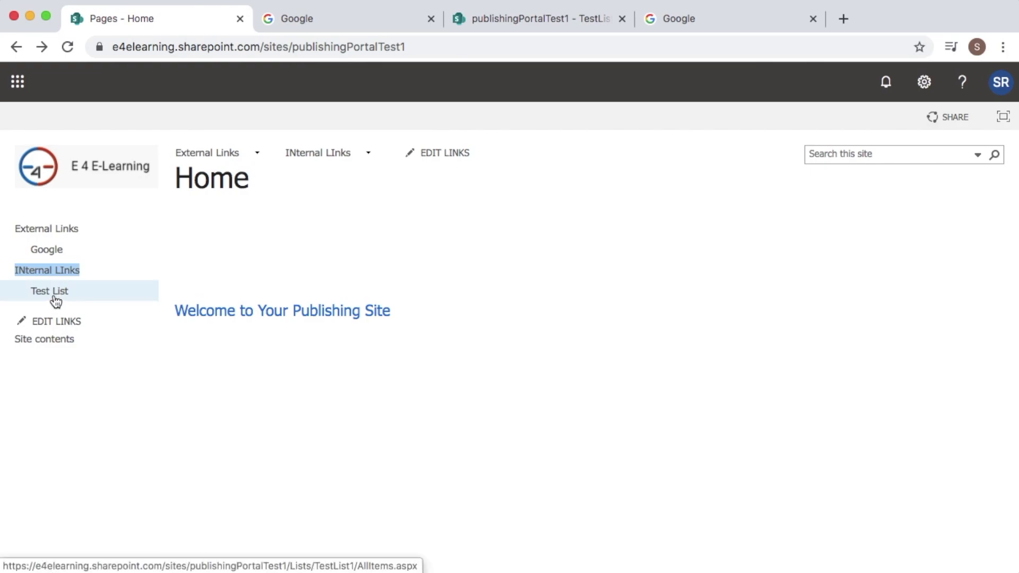
click(53, 292)
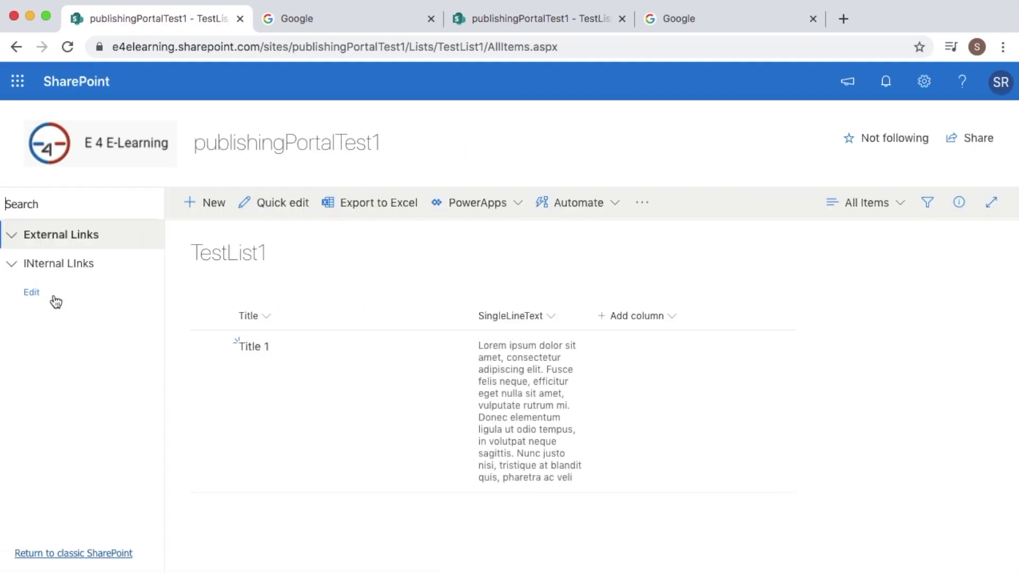